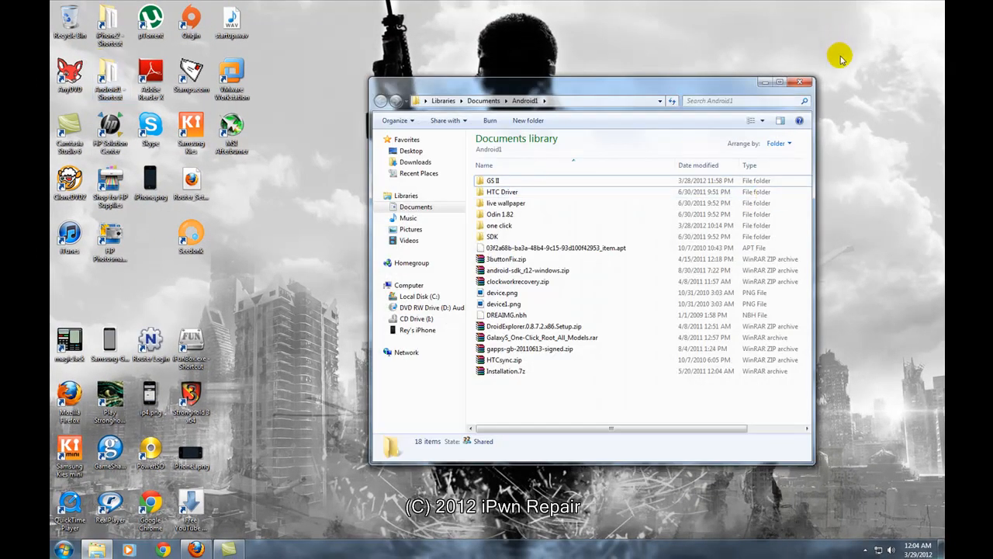
Step: Launch tinyumbrella-5.10.09.exe from the iPhone2 folder with administrator rights
{"action": "left_click", "coordinate": [800, 83]}
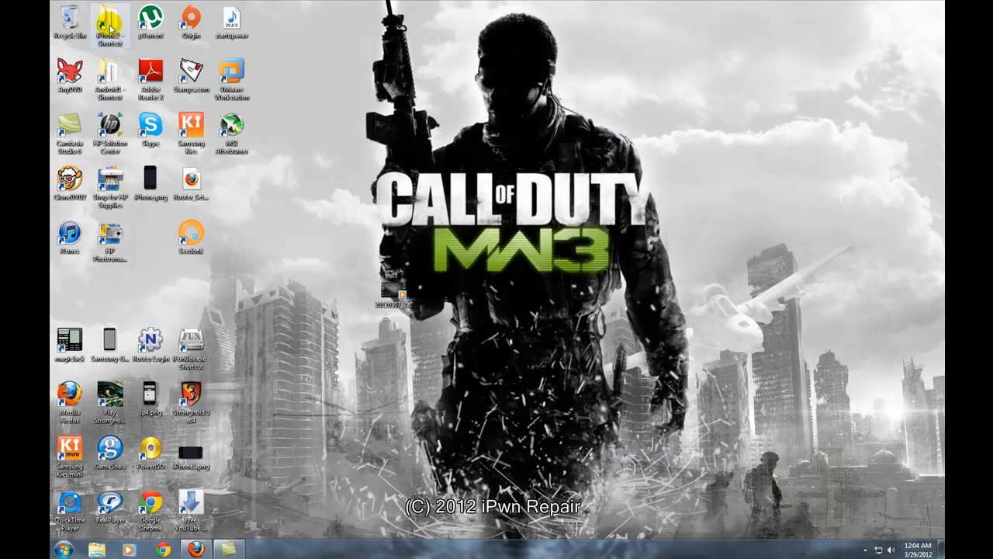
{"action": "left_click", "coordinate": [97, 550]}
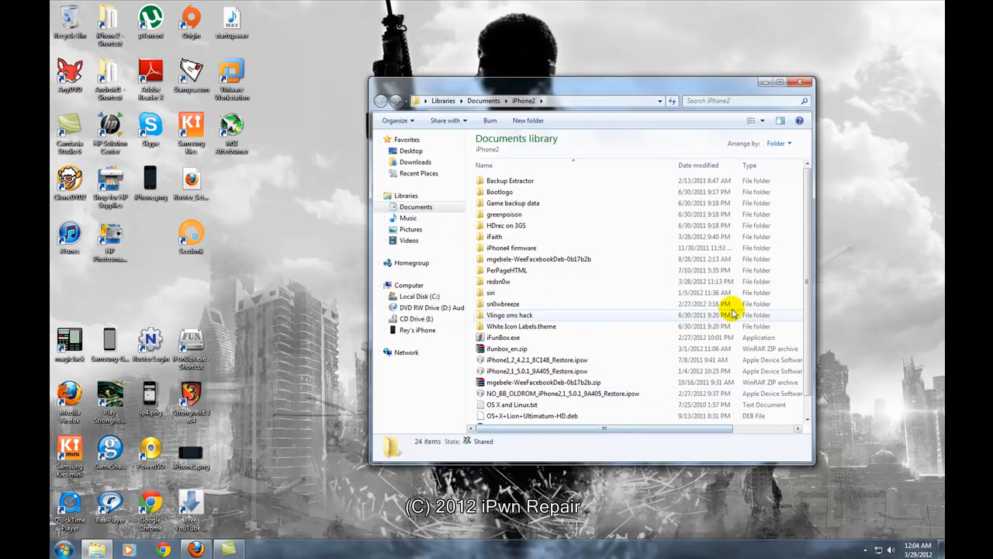
{"action": "left_click_drag", "start_coordinate": [809, 295], "coordinate": [808, 315]}
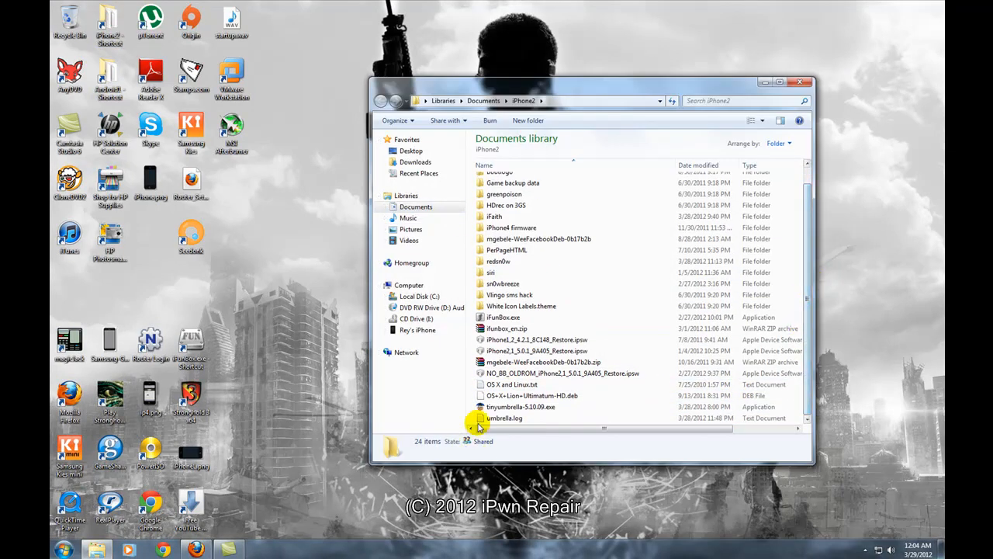
{"action": "right_click", "coordinate": [509, 407]}
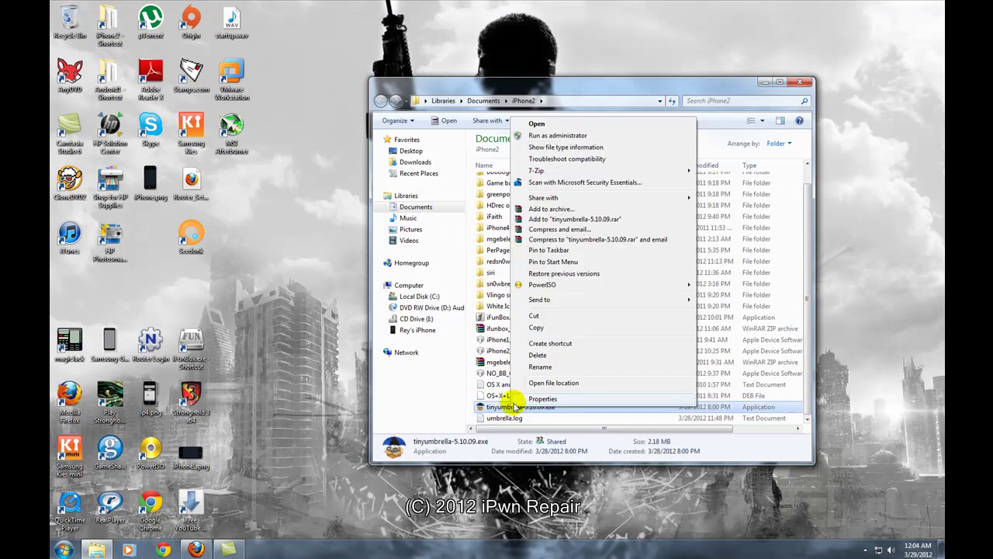
{"action": "left_click", "coordinate": [535, 130]}
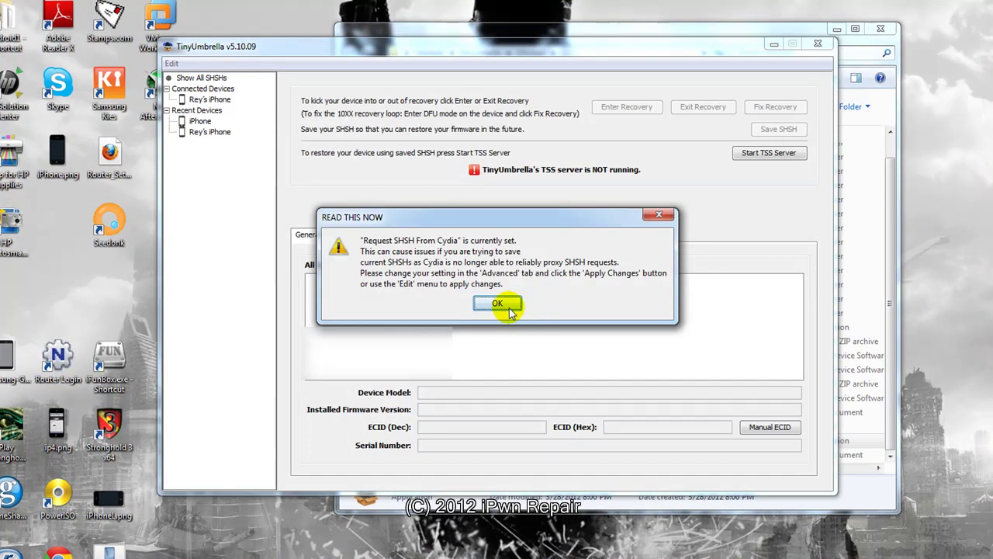
Step: Dismiss the Request SHSH From Cydia warning and show the Advanced settings
{"action": "left_click", "coordinate": [498, 303]}
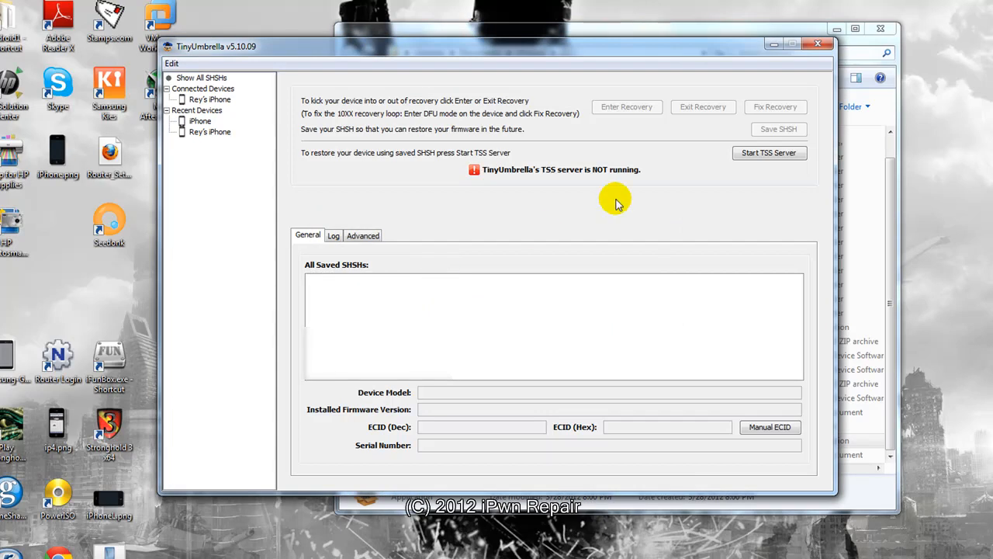
{"action": "left_click", "coordinate": [363, 236]}
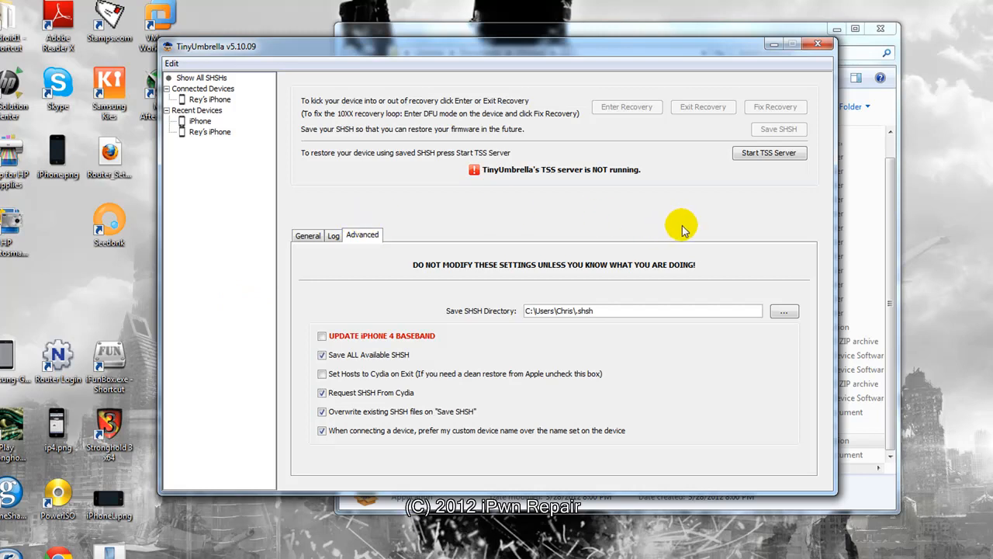
{"action": "left_click", "coordinate": [986, 555]}
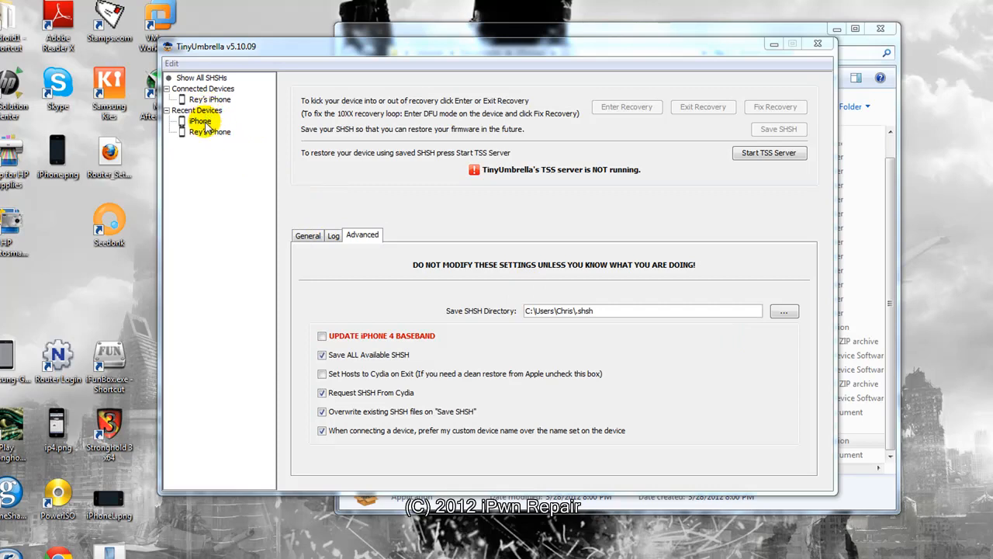
Step: Select the connected iPhone, view its Saved SHSHs on General, then close TinyUmbrella
{"action": "left_click", "coordinate": [210, 99]}
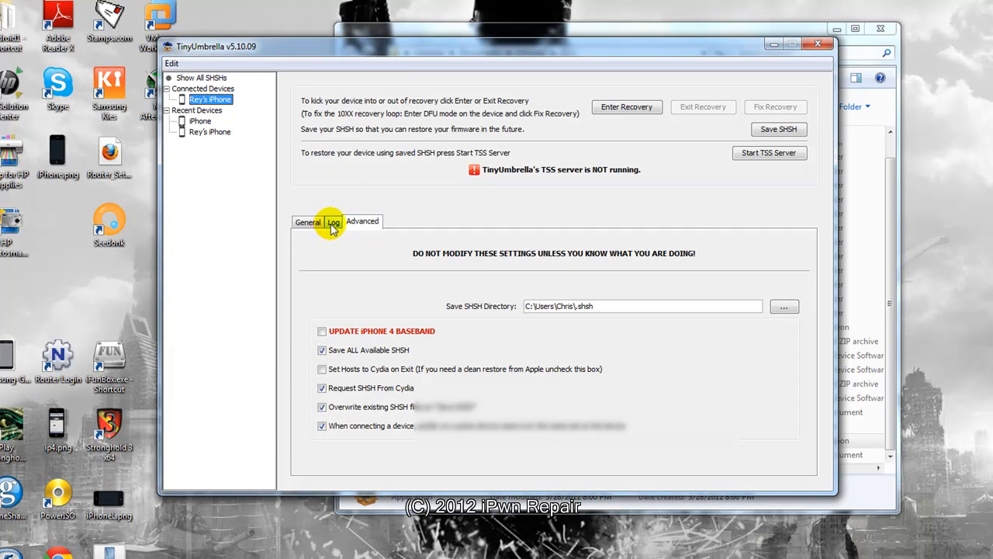
{"action": "left_click", "coordinate": [308, 222]}
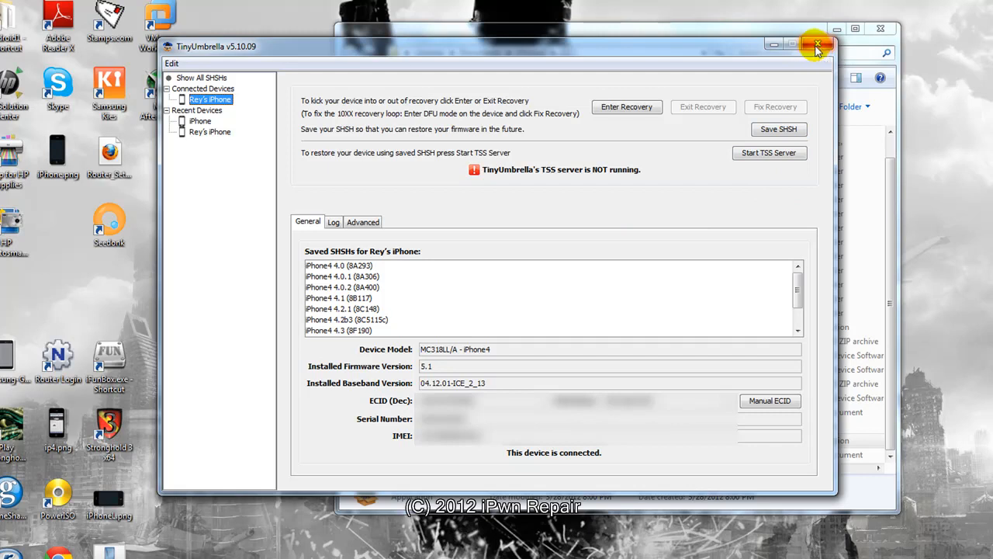
{"action": "left_click", "coordinate": [817, 48]}
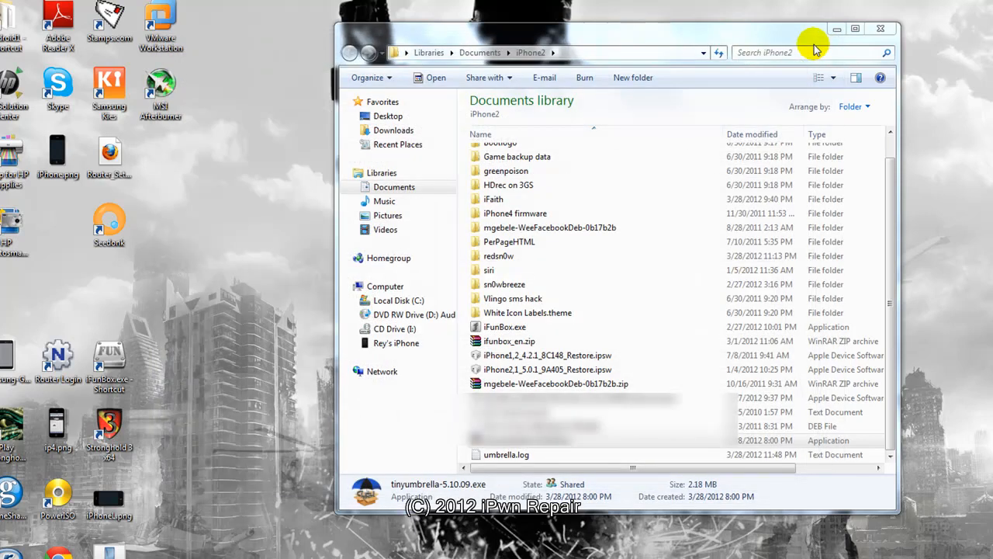
Step: Close the iPhone2 folder window
{"action": "left_click", "coordinate": [885, 31]}
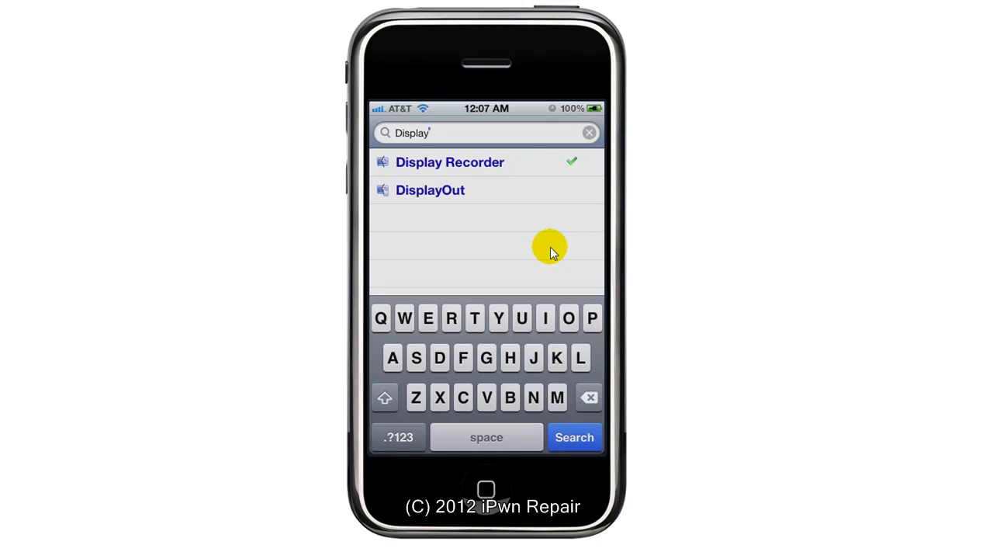
Step: Clear the Cydia search and search packages for iShsh
{"action": "key", "text": "ctrl+BackSpace"}
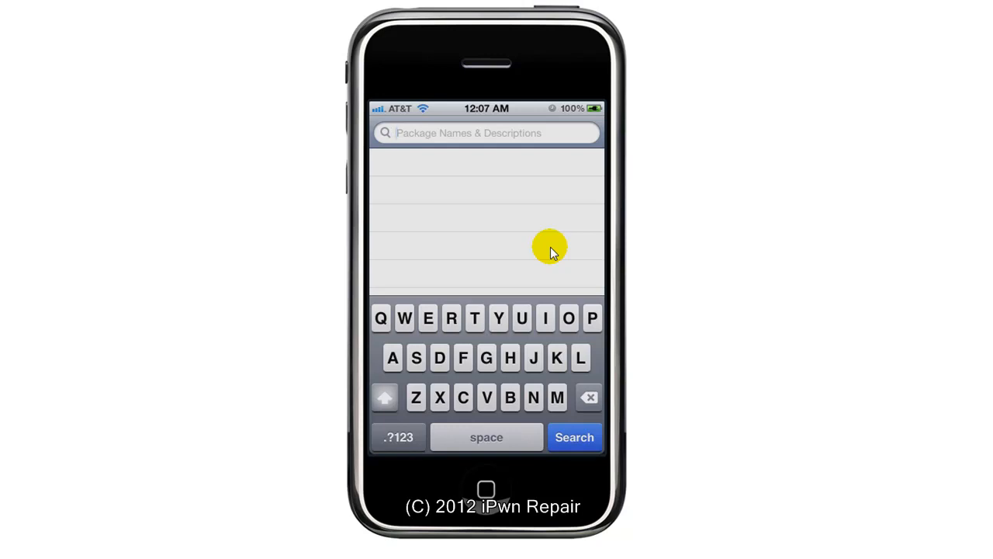
{"action": "type", "text": "I"}
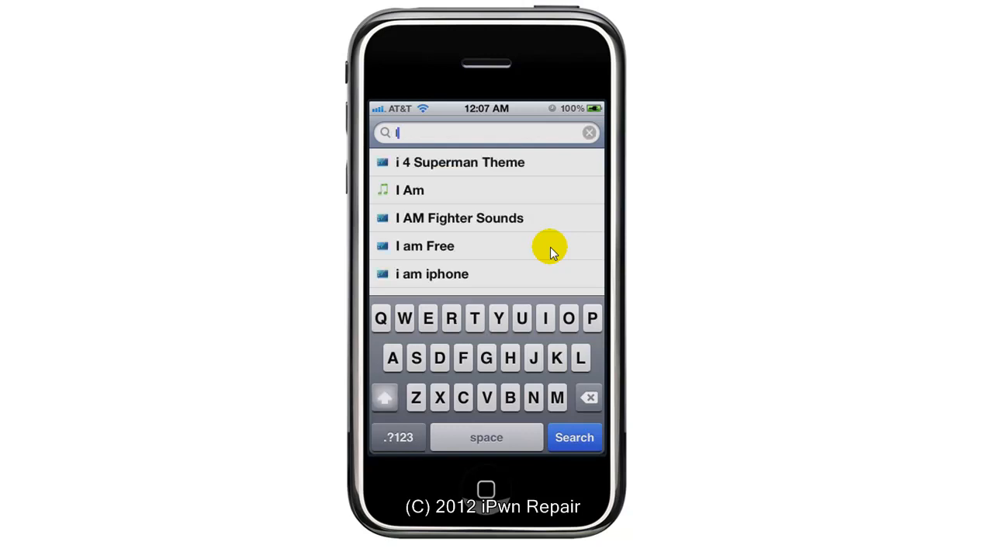
{"action": "type", "text": "Sh"}
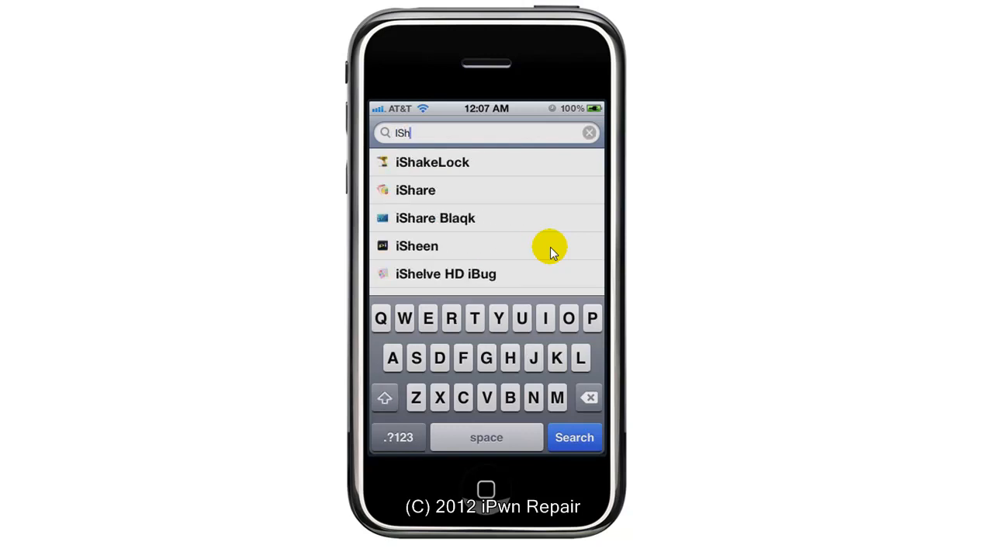
{"action": "type", "text": "sh"}
{"action": "key", "text": "Return"}
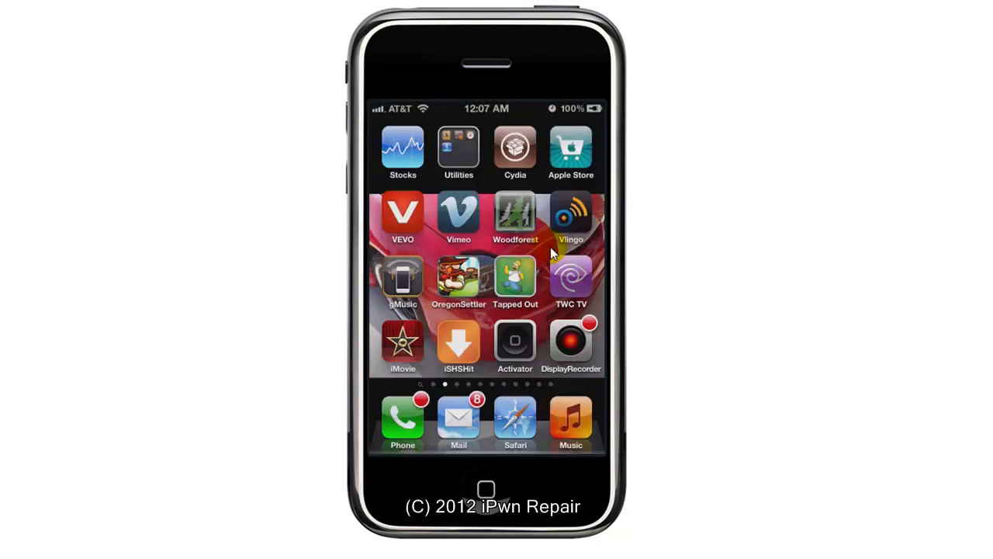
Step: Launch iSHSHit from the iPhone home screen
{"action": "left_click", "coordinate": [551, 247]}
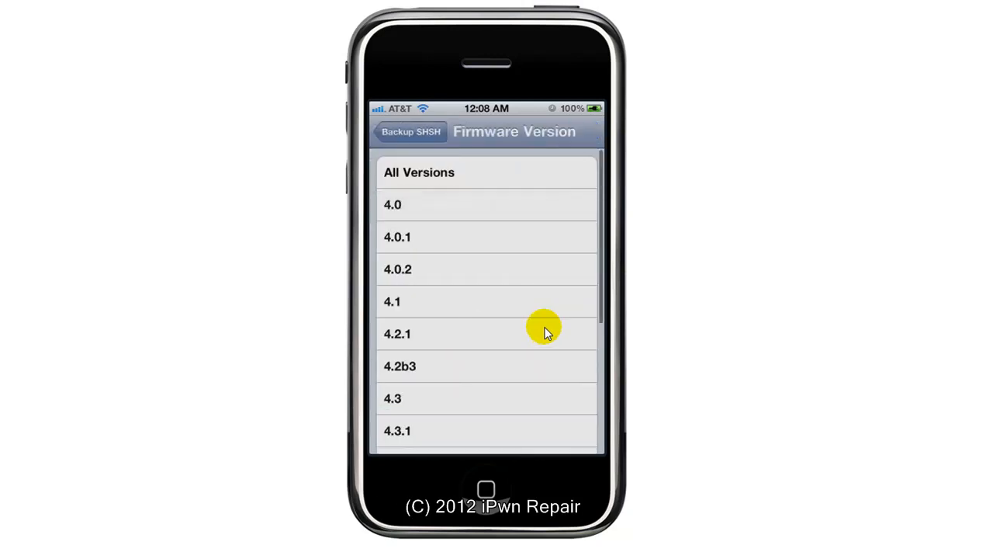
{"action": "scroll", "coordinate": [545, 326], "scroll_direction": "down", "scroll_amount": 5}
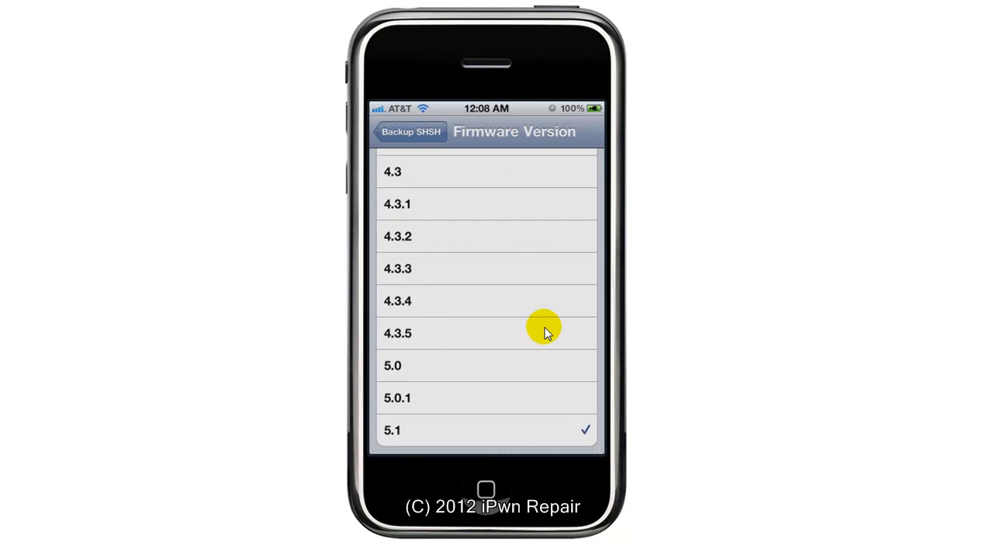
{"action": "scroll", "coordinate": [545, 327], "scroll_direction": "up", "scroll_amount": 5}
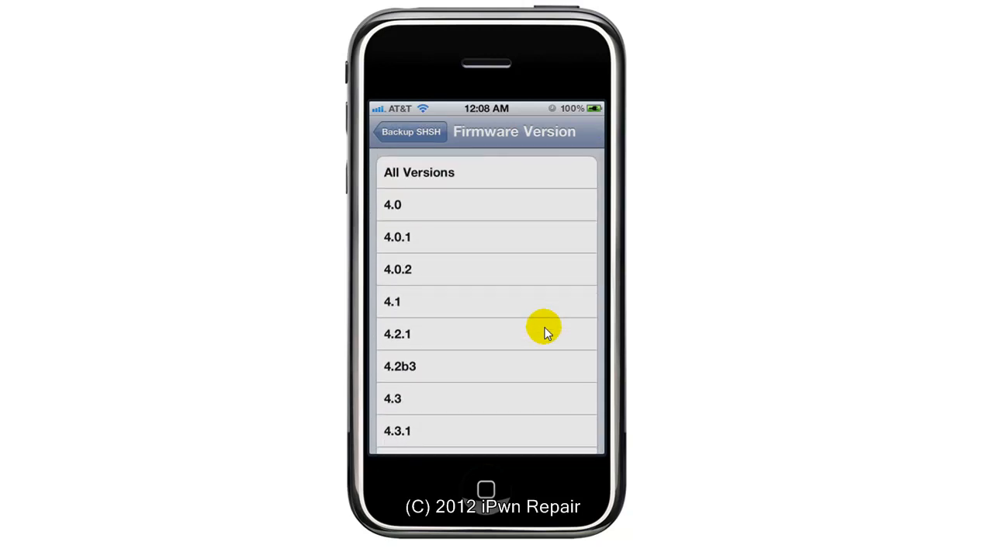
{"action": "scroll", "coordinate": [544, 326], "scroll_direction": "down", "scroll_amount": 5}
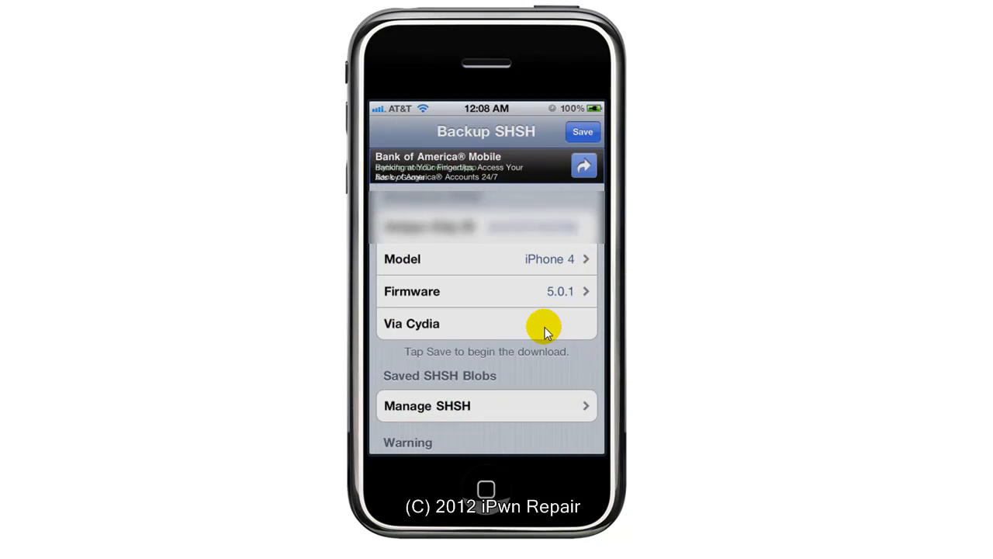
Step: Fetch the 5.0.1 SHSH blobs via Cydia and open the saved iPhone3,1 5.0.1 .shsh file
{"action": "left_click", "coordinate": [545, 327]}
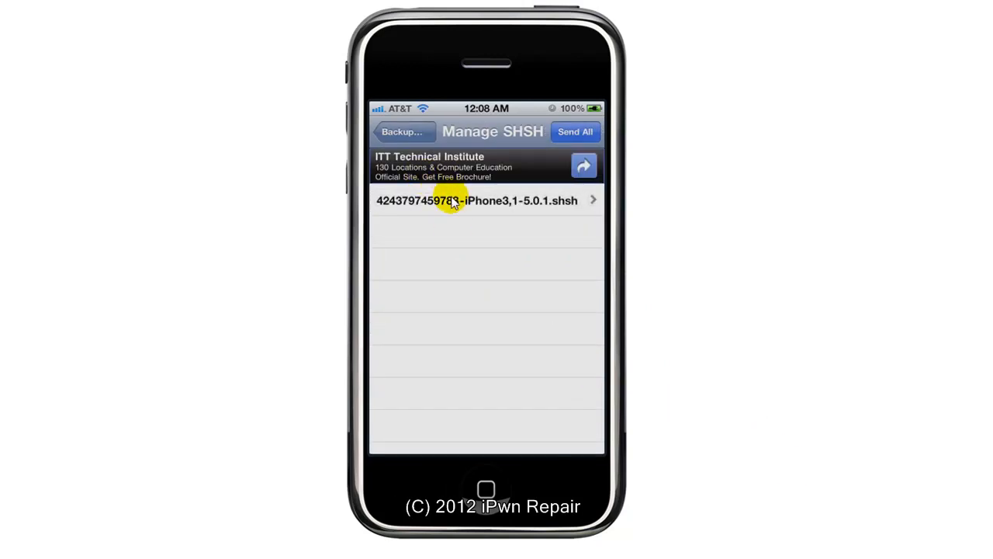
{"action": "left_click", "coordinate": [454, 204]}
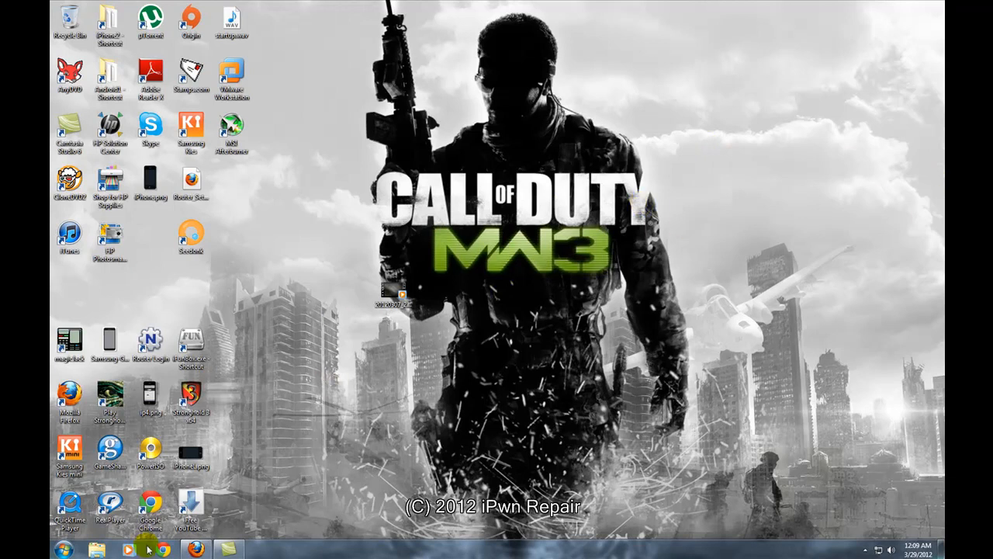
Step: Browse to C:\Users\Chris\.shsh, check the saved 5.0.1 SHSH file, and close the folder
{"action": "left_click", "coordinate": [63, 550]}
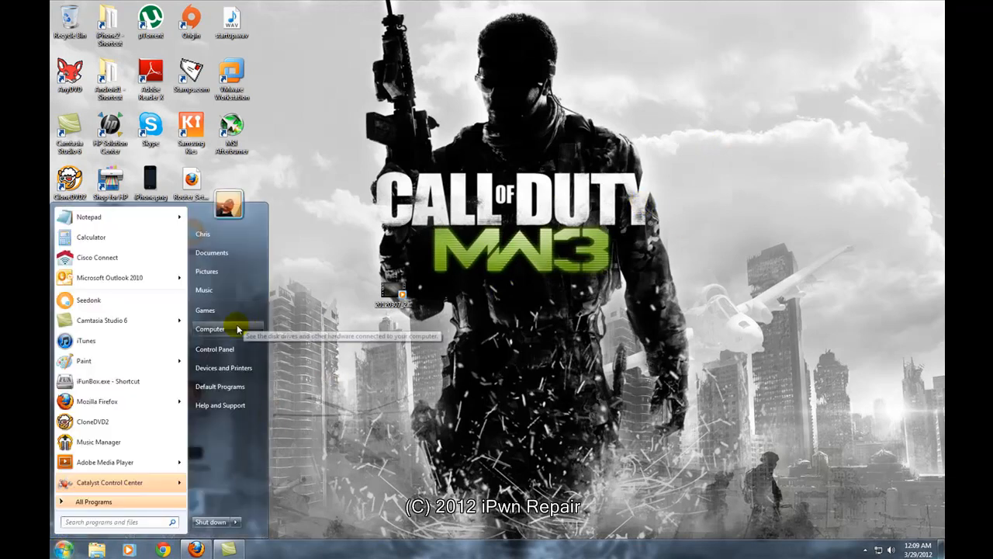
{"action": "left_click", "coordinate": [210, 329]}
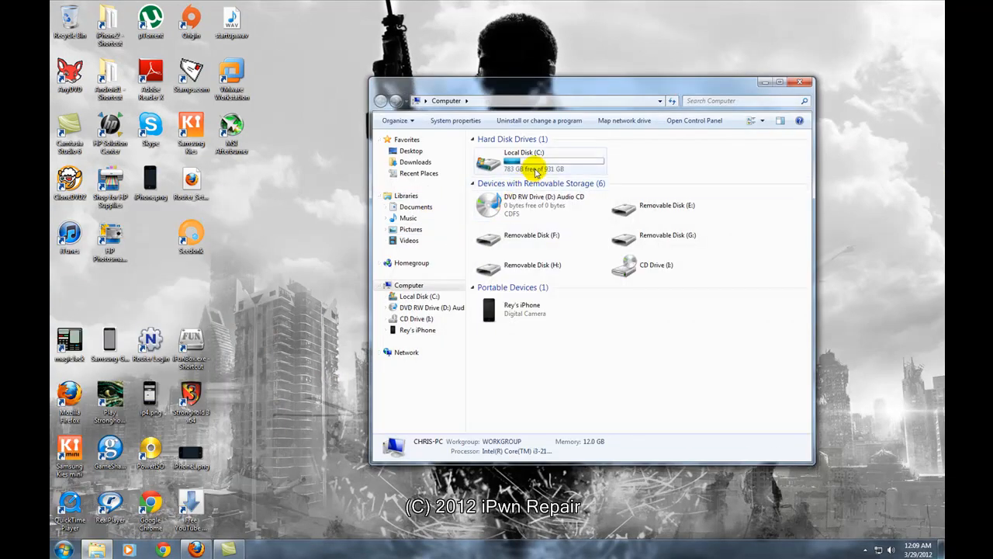
{"action": "left_click", "coordinate": [536, 169]}
{"action": "double_click", "coordinate": [535, 169]}
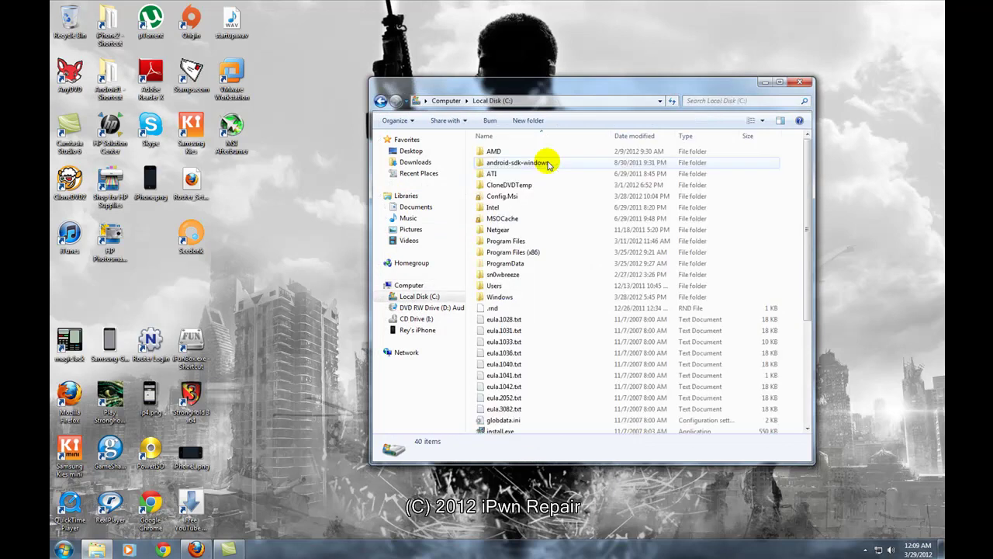
{"action": "double_click", "coordinate": [494, 285]}
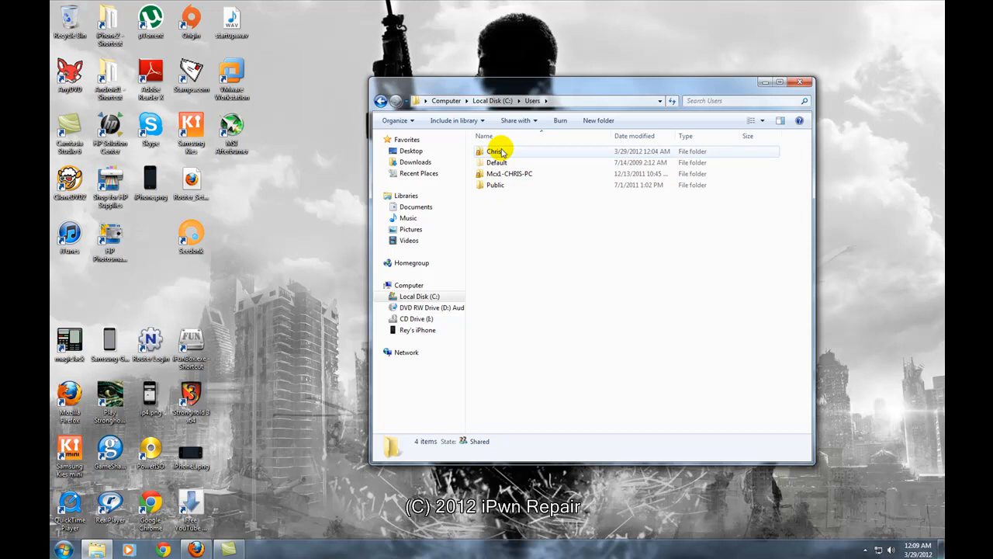
{"action": "left_click", "coordinate": [501, 153]}
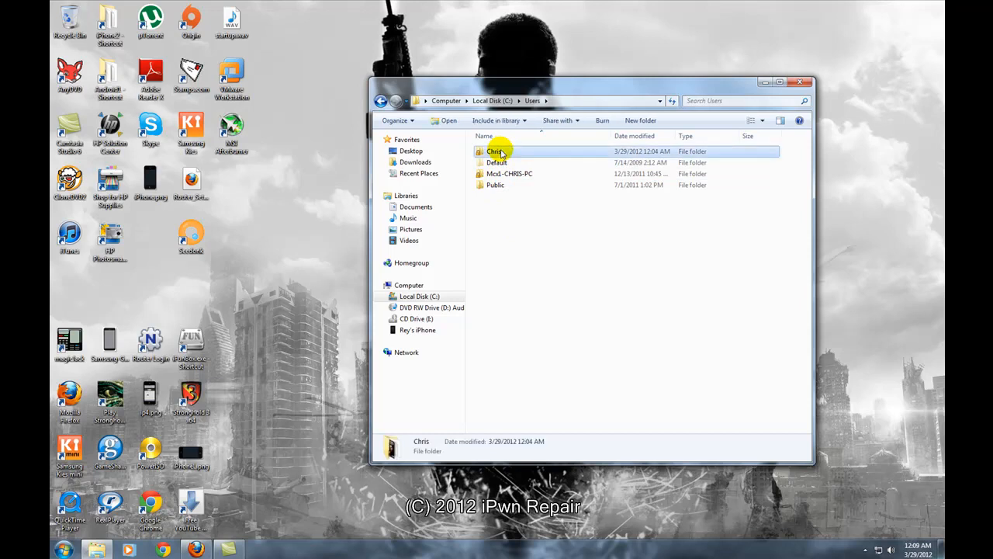
{"action": "double_click", "coordinate": [501, 153]}
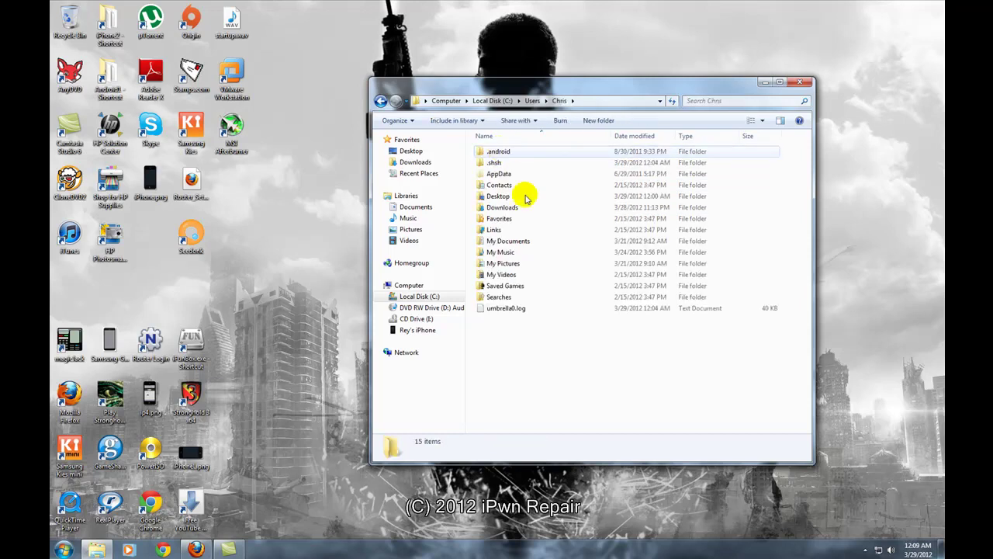
{"action": "double_click", "coordinate": [494, 162]}
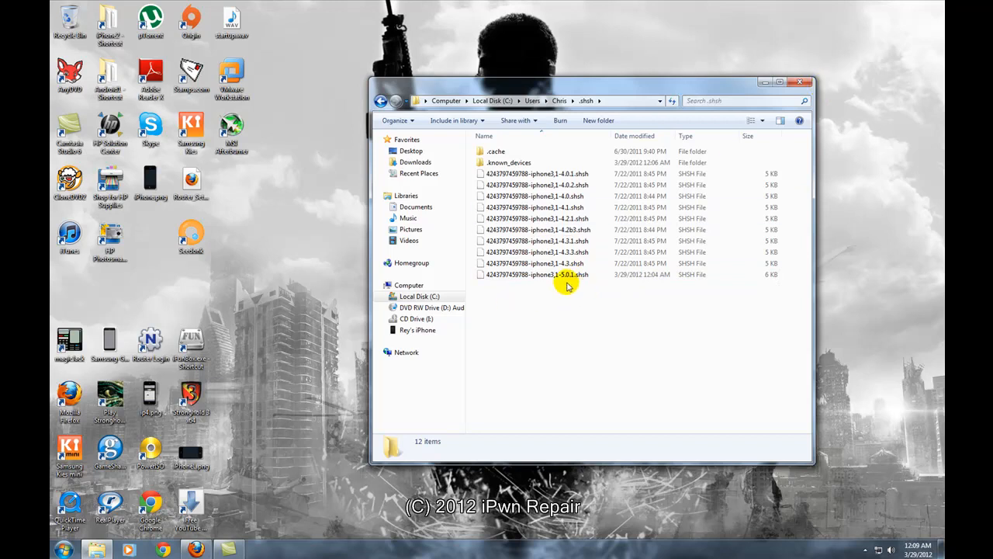
{"action": "left_click", "coordinate": [805, 83]}
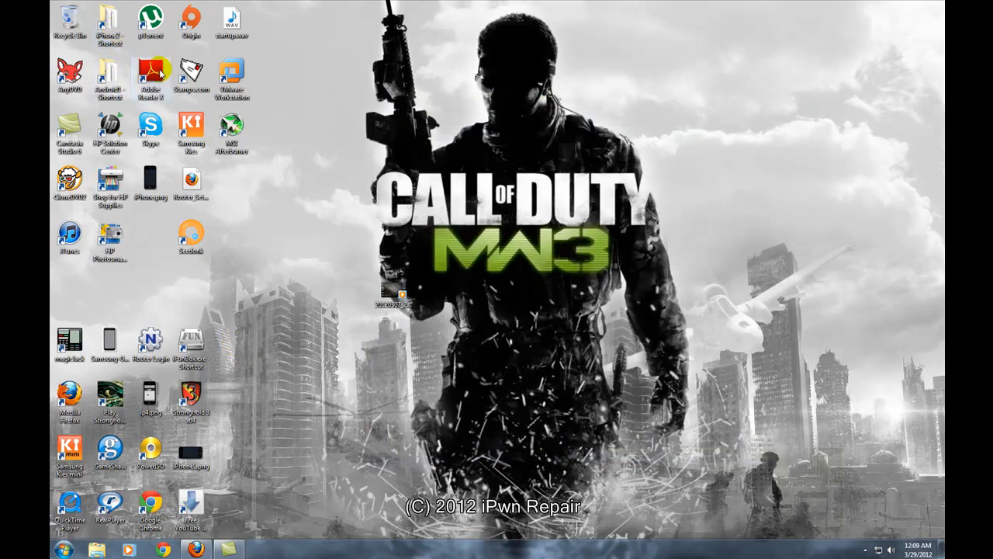
Step: Launch iFaith-v1.4.2.exe from the iPhone2\iFaith folder and acknowledge its warning
{"action": "left_click", "coordinate": [115, 32]}
{"action": "double_click", "coordinate": [114, 33]}
{"action": "double_click", "coordinate": [494, 235]}
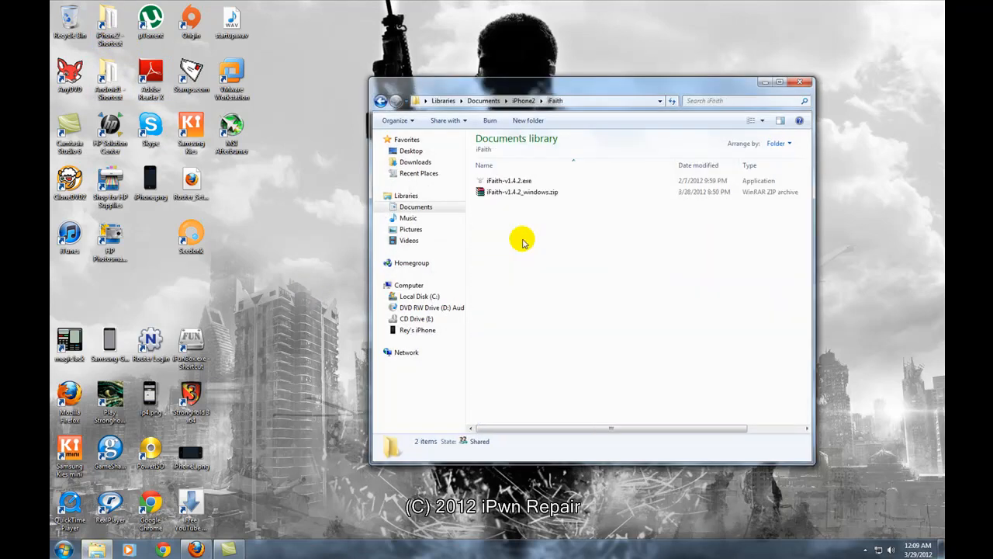
{"action": "left_click", "coordinate": [505, 179]}
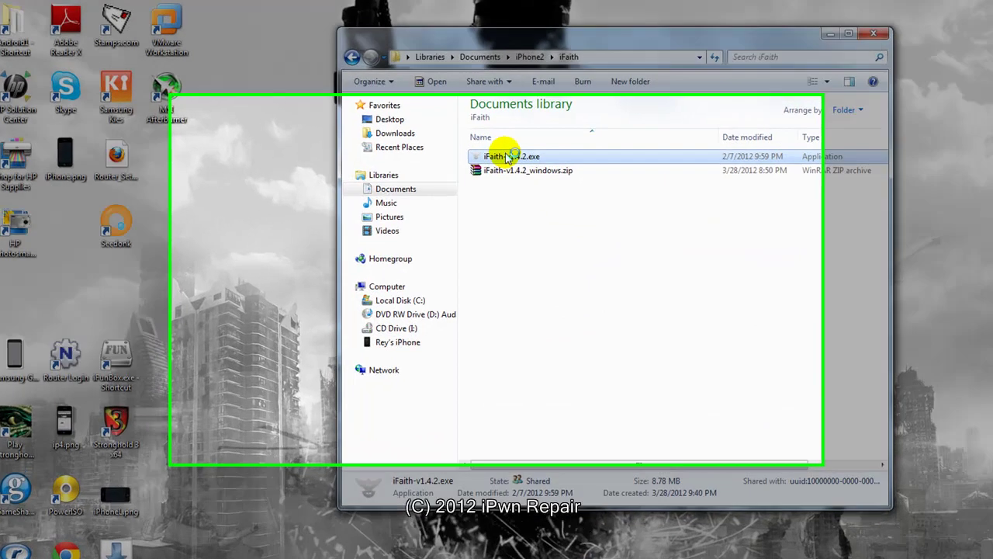
{"action": "double_click", "coordinate": [508, 157]}
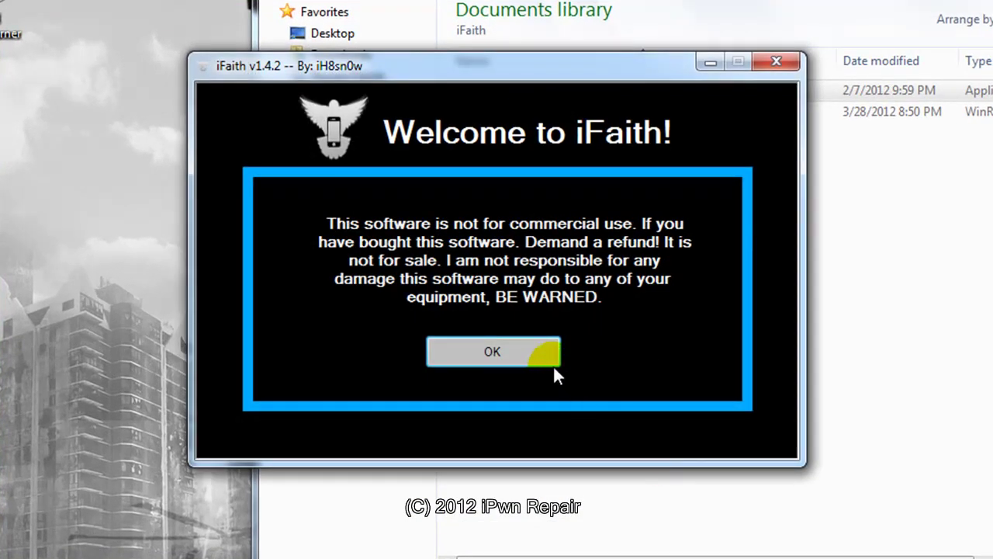
{"action": "left_click", "coordinate": [543, 353]}
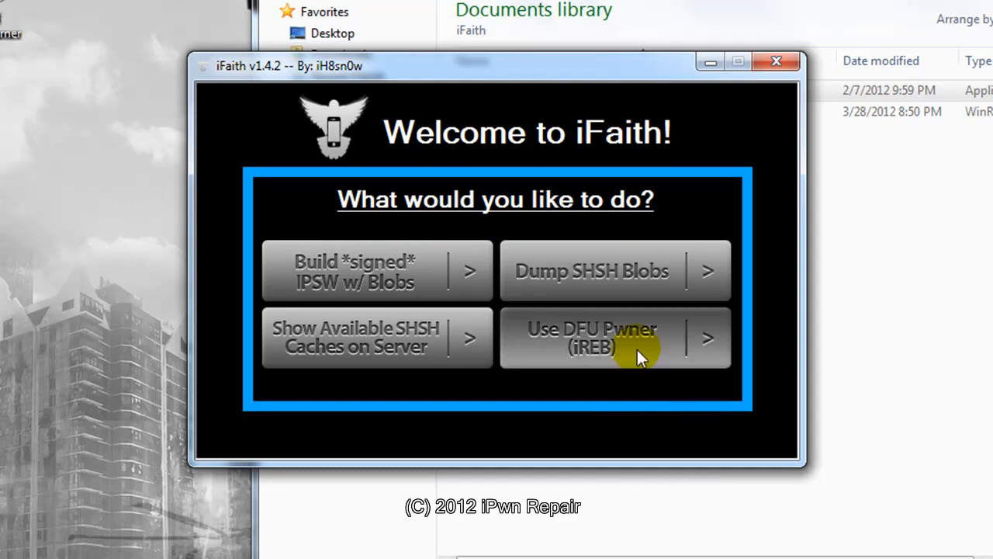
Step: Start 'Build *signed* IPSW w/ Blobs' and load the iOS 5.0.1 .shsh blob file
{"action": "left_click", "coordinate": [419, 271]}
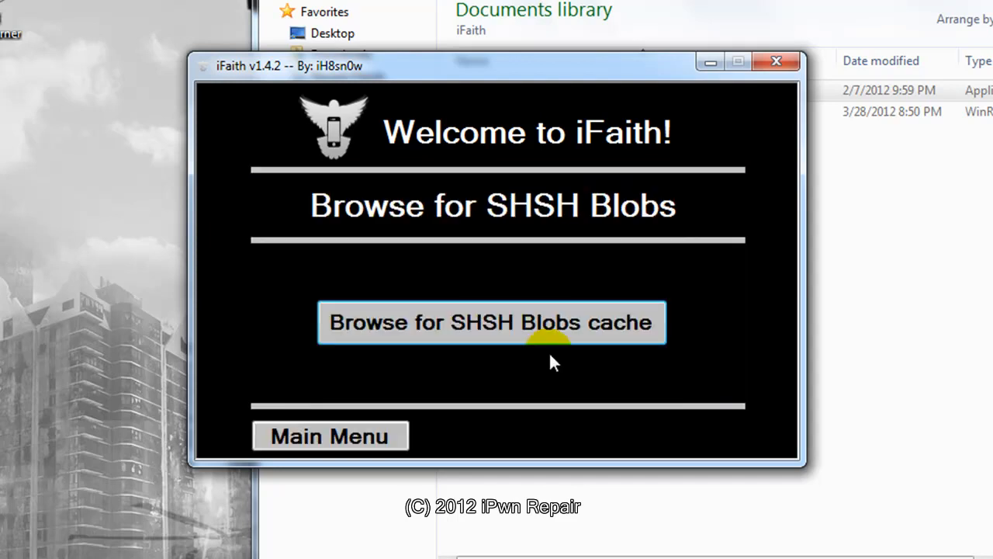
{"action": "left_click", "coordinate": [476, 326]}
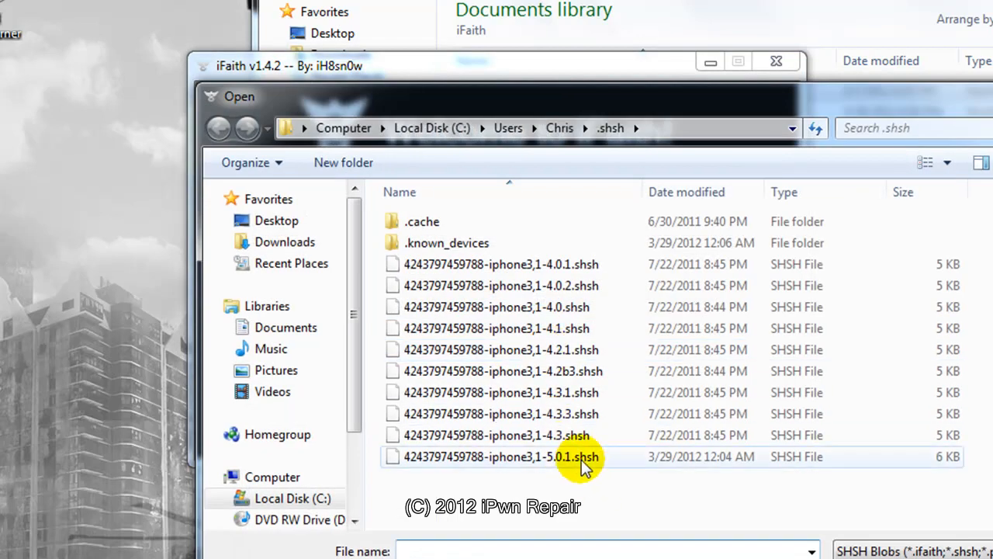
{"action": "left_click", "coordinate": [584, 460]}
{"action": "key", "text": "Return"}
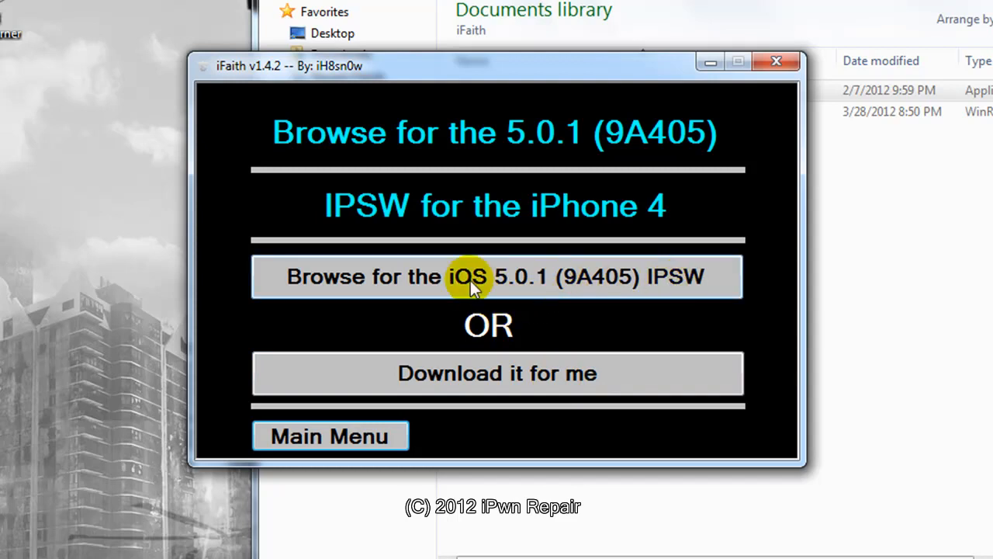
Step: Load iPhone3,1_5.0.1_9A405_Restore.ipsw from the Downloads folder for verification
{"action": "left_click", "coordinate": [550, 283]}
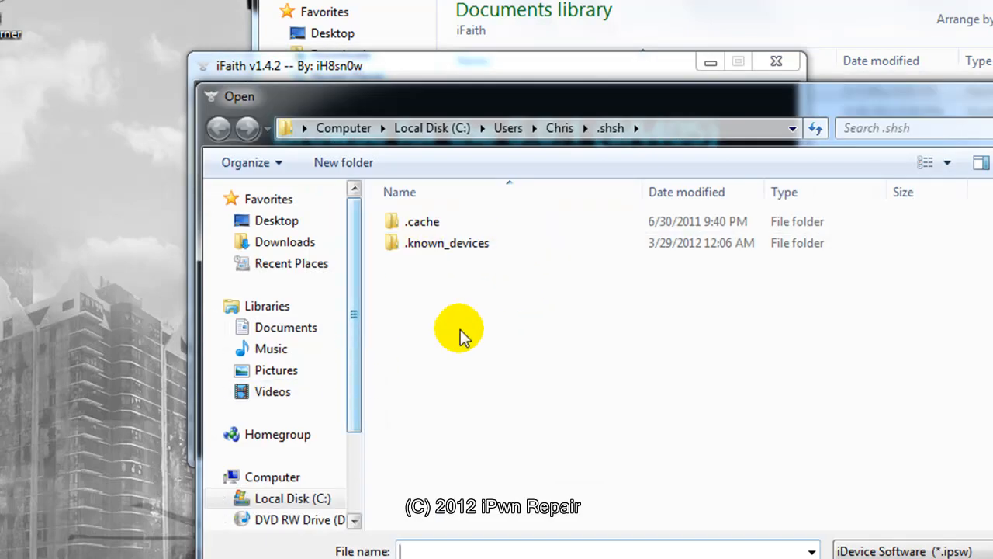
{"action": "left_click", "coordinate": [285, 328]}
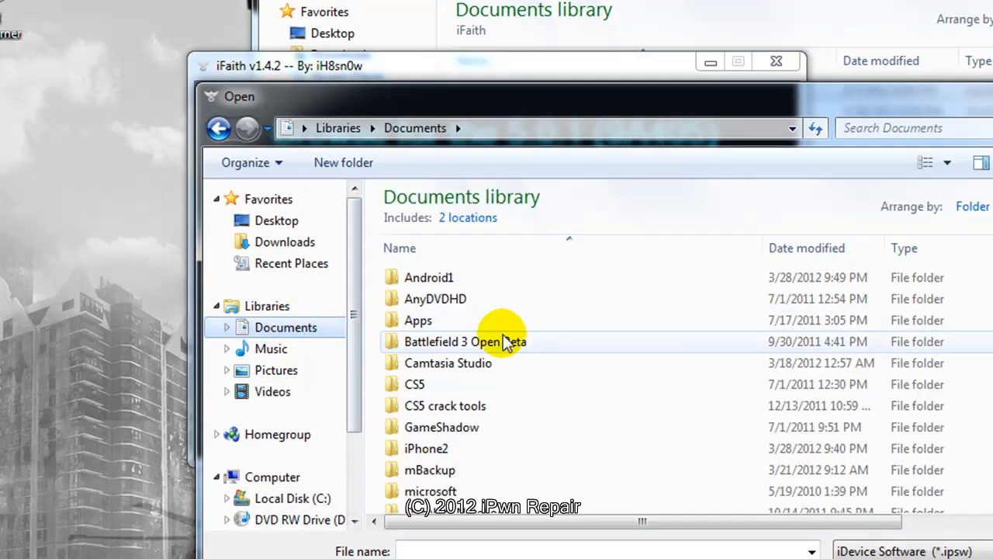
{"action": "double_click", "coordinate": [425, 449]}
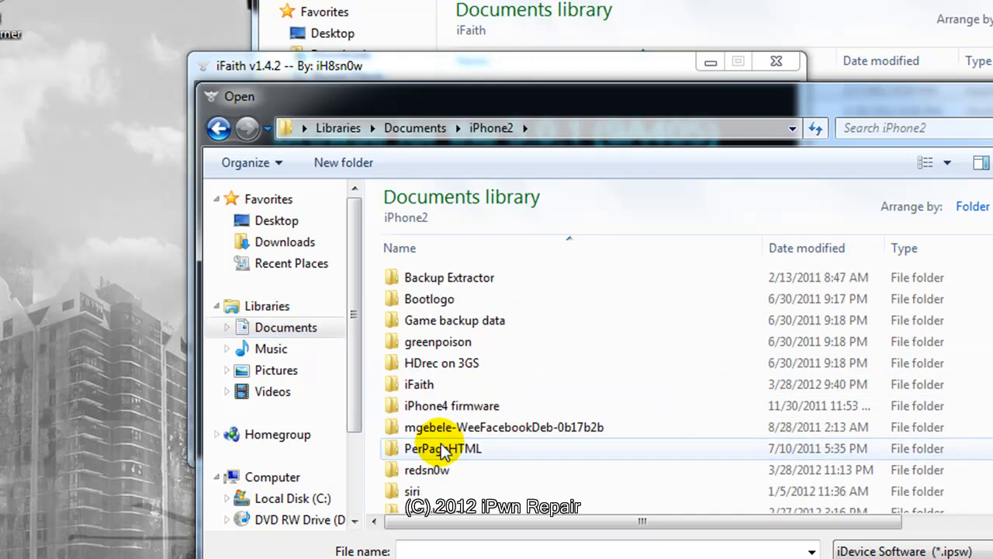
{"action": "left_click", "coordinate": [284, 241]}
{"action": "left_click", "coordinate": [419, 286]}
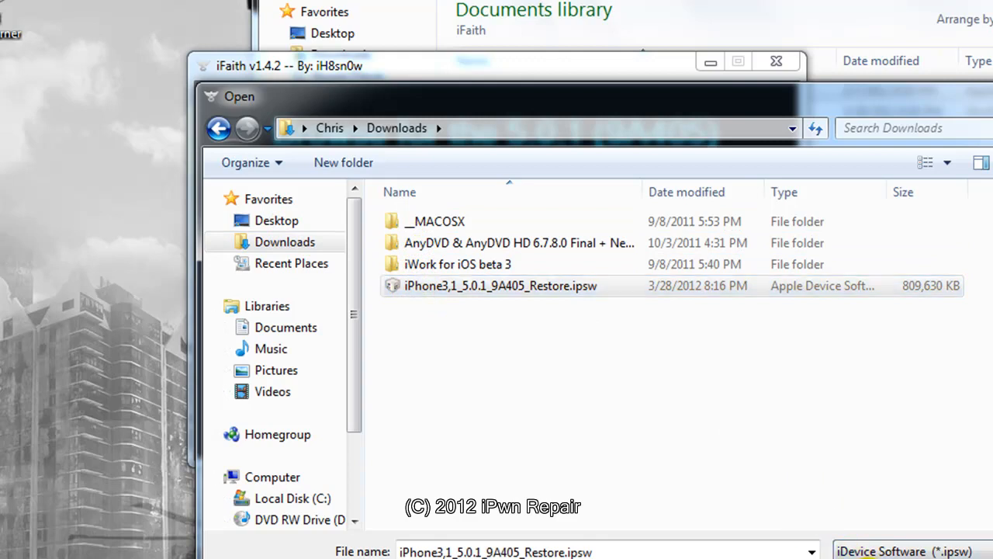
{"action": "double_click", "coordinate": [500, 286]}
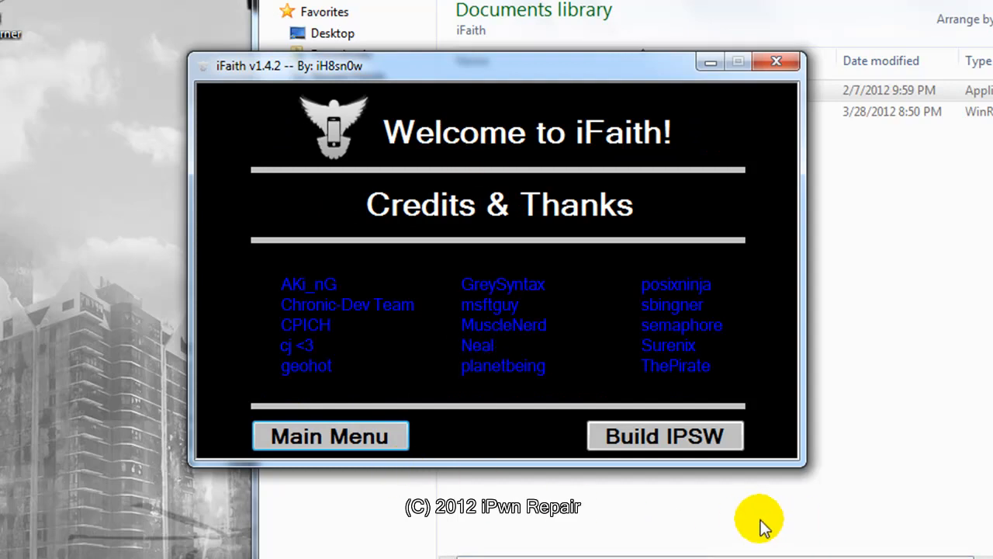
Step: Build the signed 5.0.1 IPSW from the verified firmware
{"action": "left_click", "coordinate": [663, 445]}
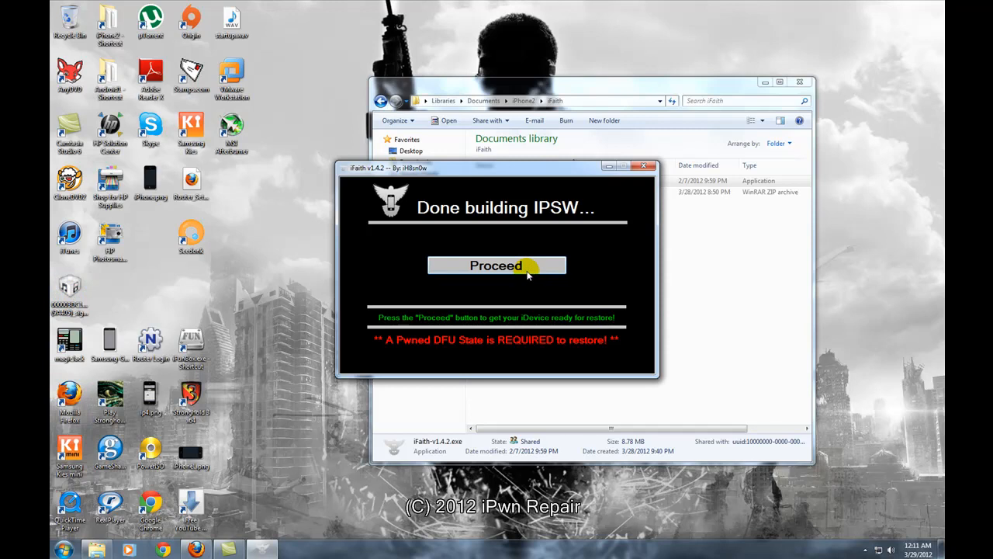
Step: Proceed to DFU Mode Pwner and start the countdown to put the iPhone into pwned DFU
{"action": "left_click", "coordinate": [526, 267]}
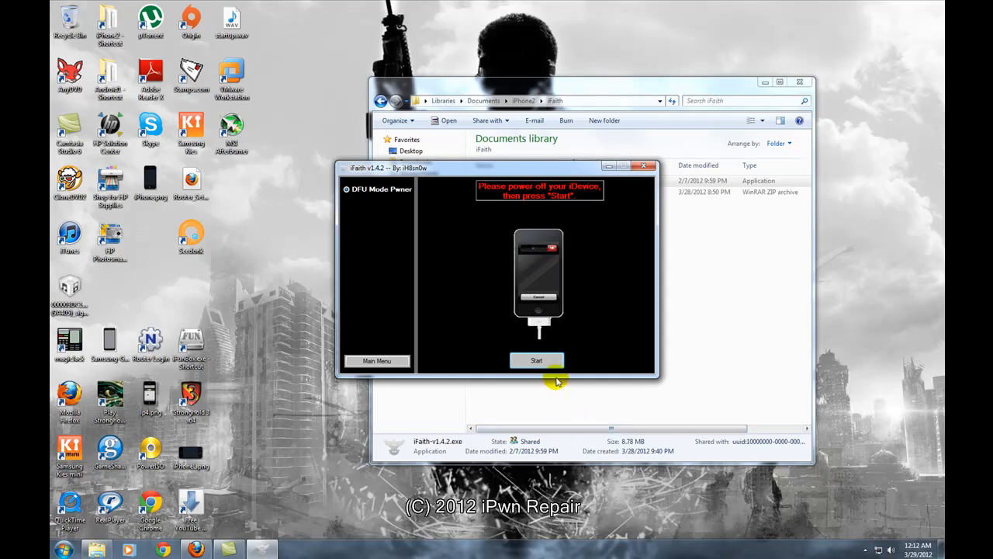
{"action": "left_click", "coordinate": [537, 361]}
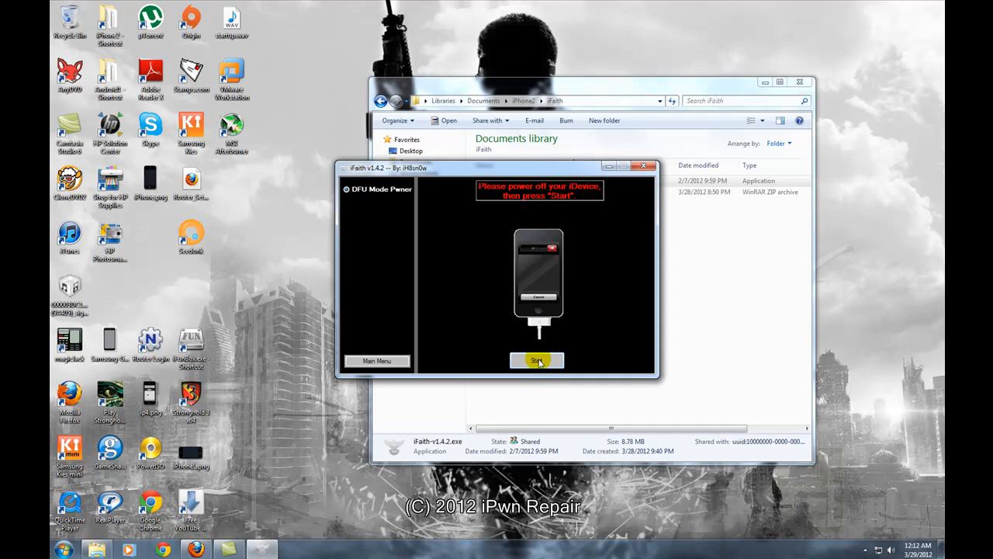
{"action": "left_click", "coordinate": [538, 361]}
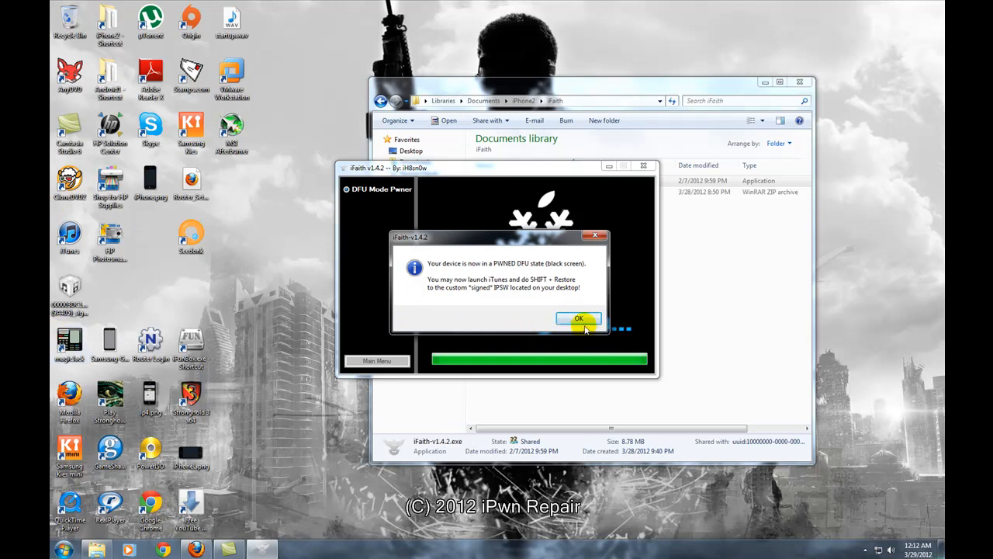
Step: Acknowledge the pwned DFU message, close iFaith and its folder, and launch iTunes
{"action": "left_click", "coordinate": [579, 319]}
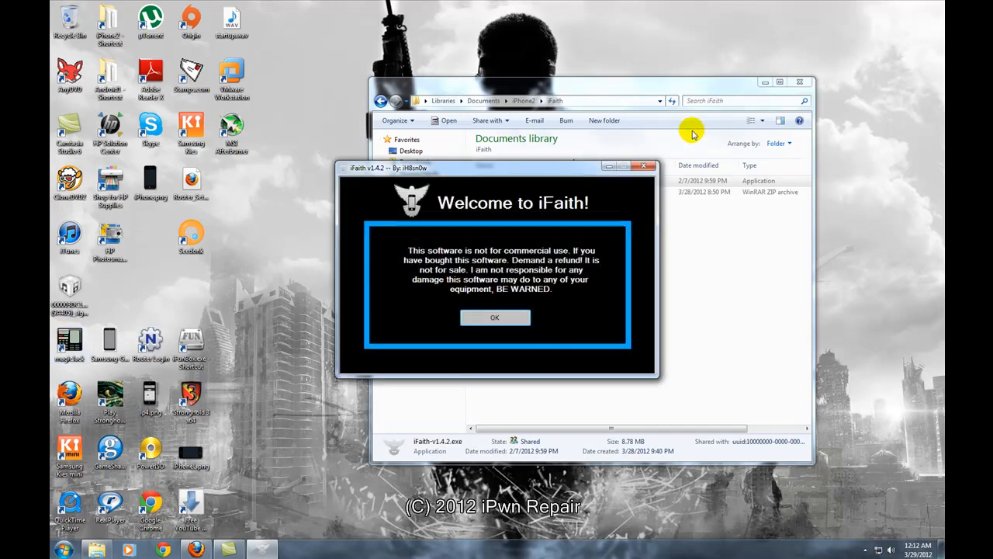
{"action": "left_click", "coordinate": [656, 166]}
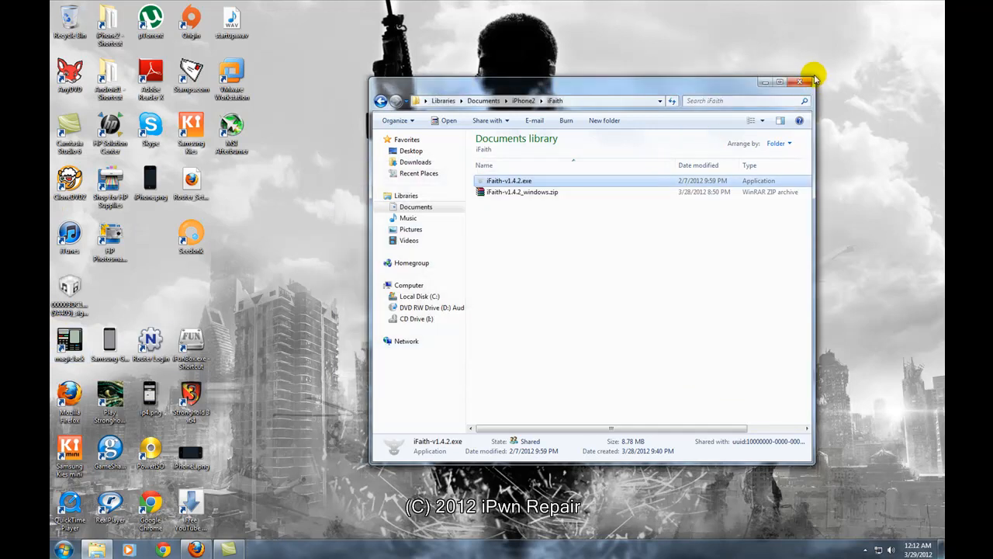
{"action": "left_click", "coordinate": [800, 82]}
{"action": "double_click", "coordinate": [70, 232]}
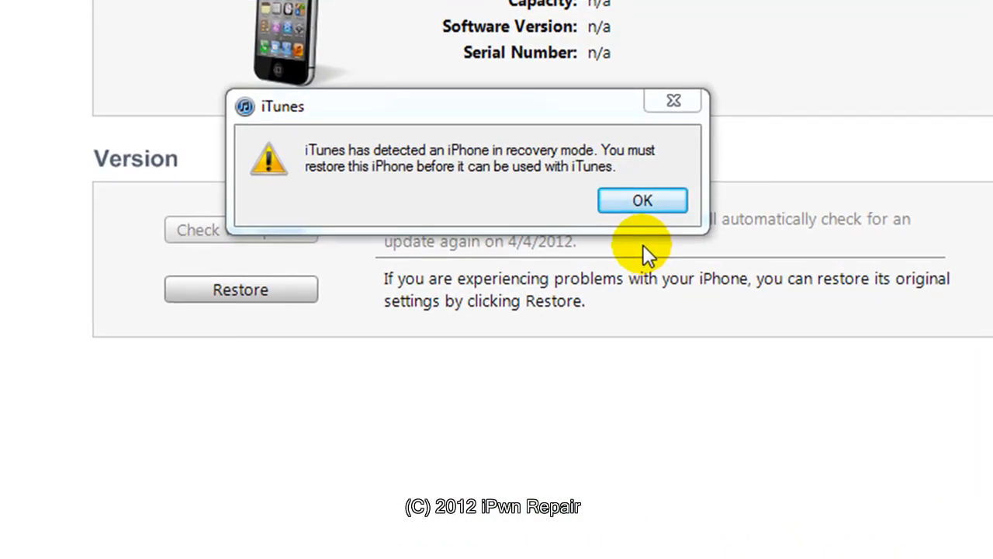
Step: Restore the recovery-mode iPhone with the iFaith signed 5.0.1 IPSW from the Desktop
{"action": "left_click", "coordinate": [638, 202]}
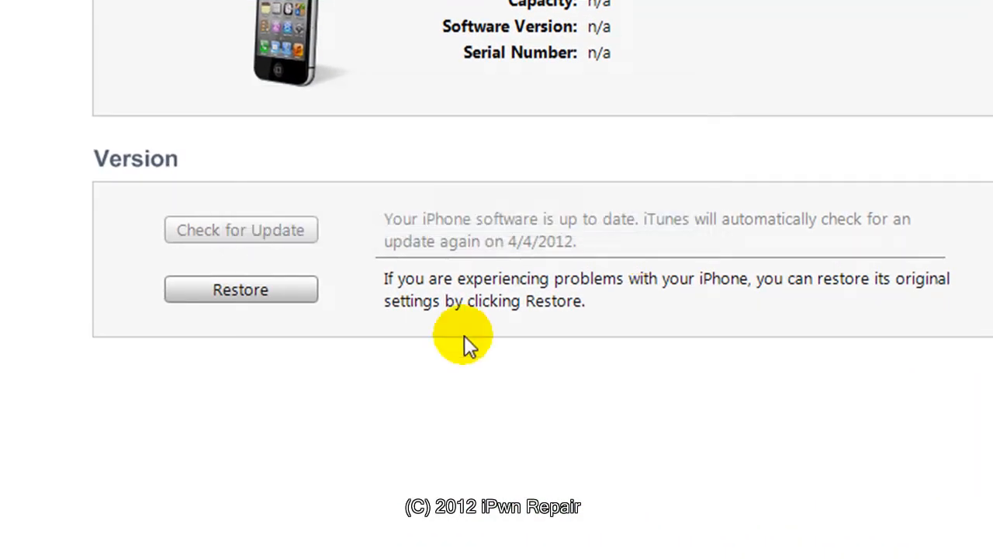
{"action": "left_click", "coordinate": [237, 294], "text": "shift"}
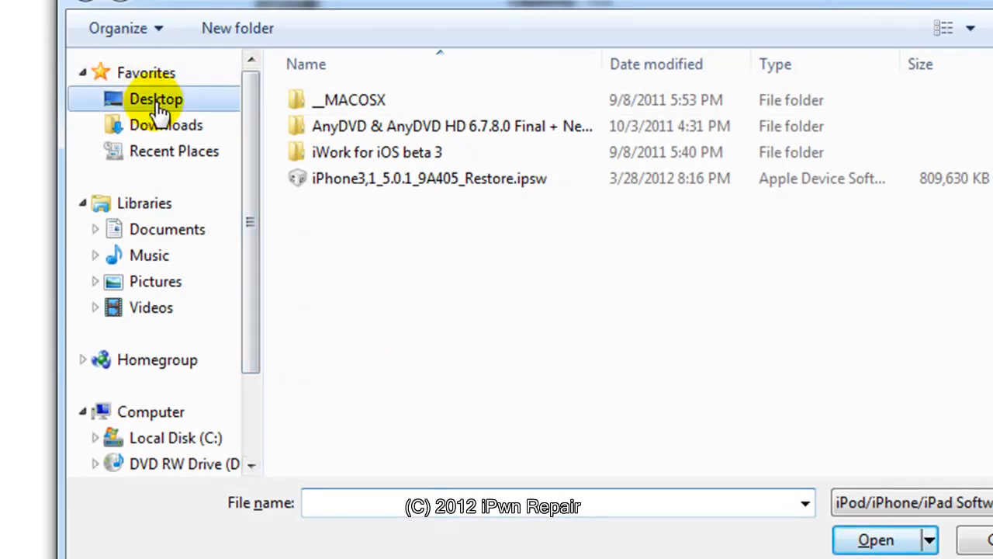
{"action": "left_click", "coordinate": [156, 98]}
{"action": "left_click", "coordinate": [838, 233]}
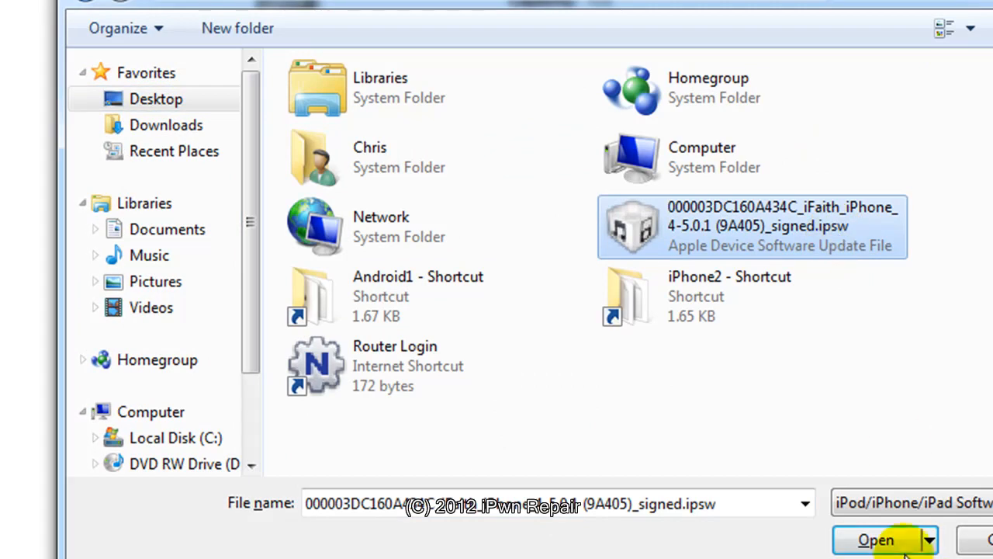
{"action": "left_click", "coordinate": [877, 540]}
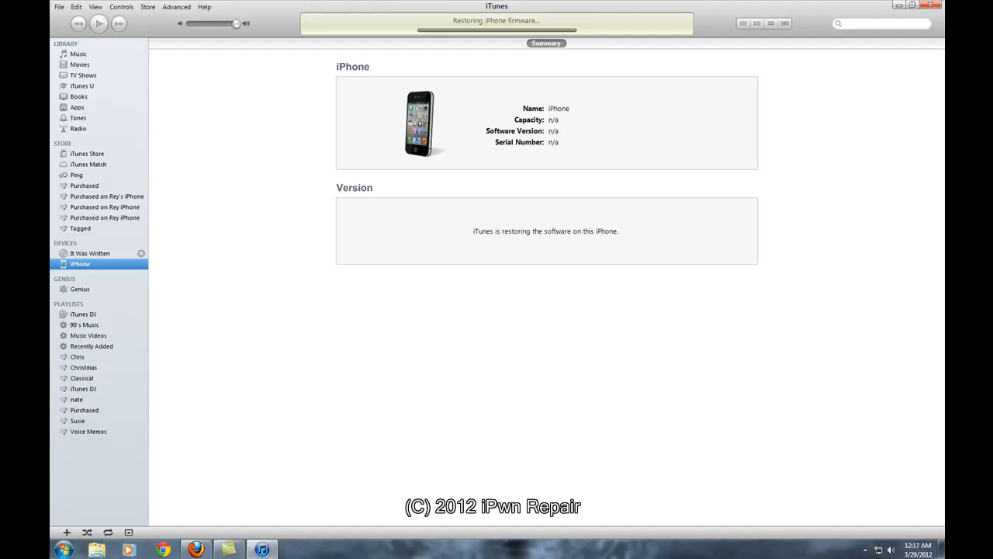
Step: Peek at the hidden notification icons while the firmware restore runs
{"action": "left_click", "coordinate": [866, 549]}
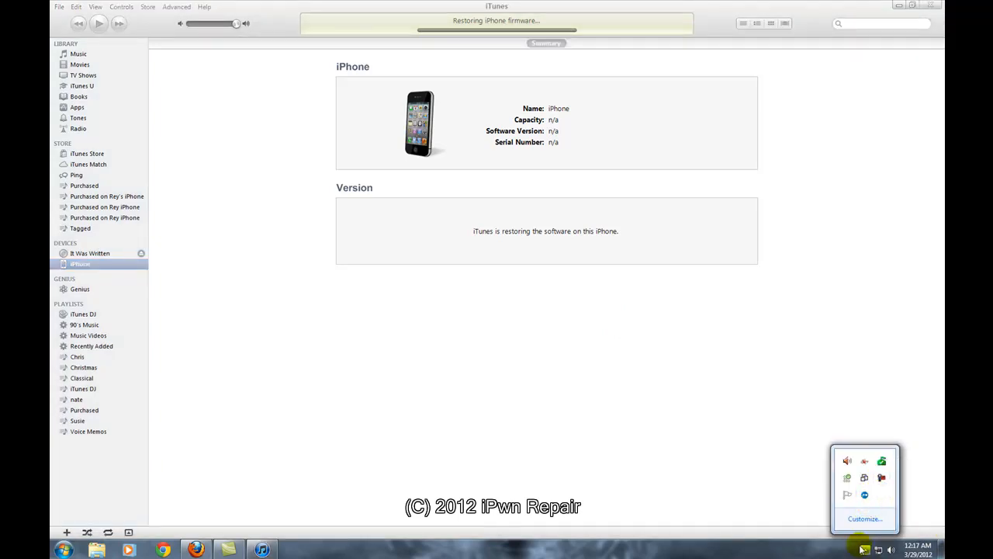
{"action": "left_click", "coordinate": [865, 550]}
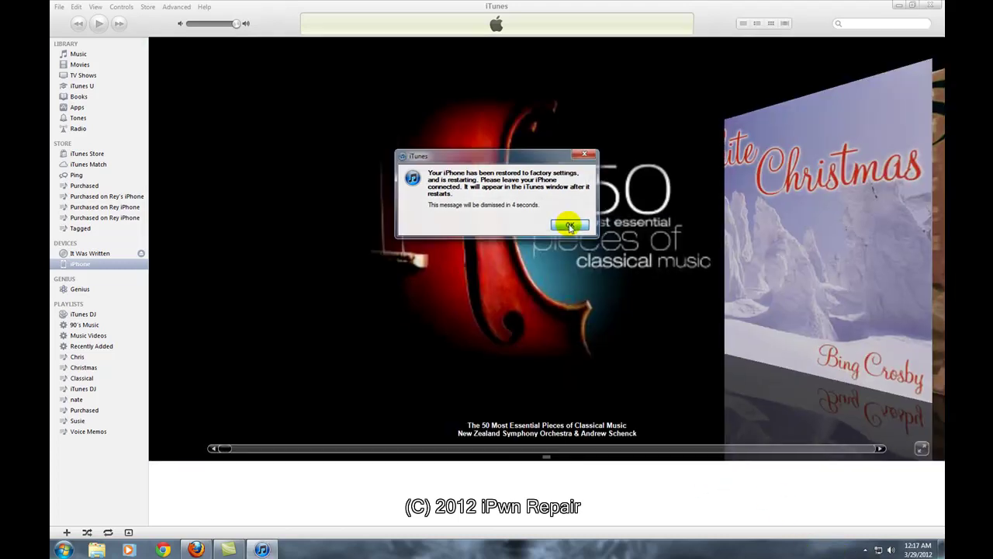
Step: Acknowledge the restore-complete message, returning to the music library
{"action": "left_click", "coordinate": [570, 225]}
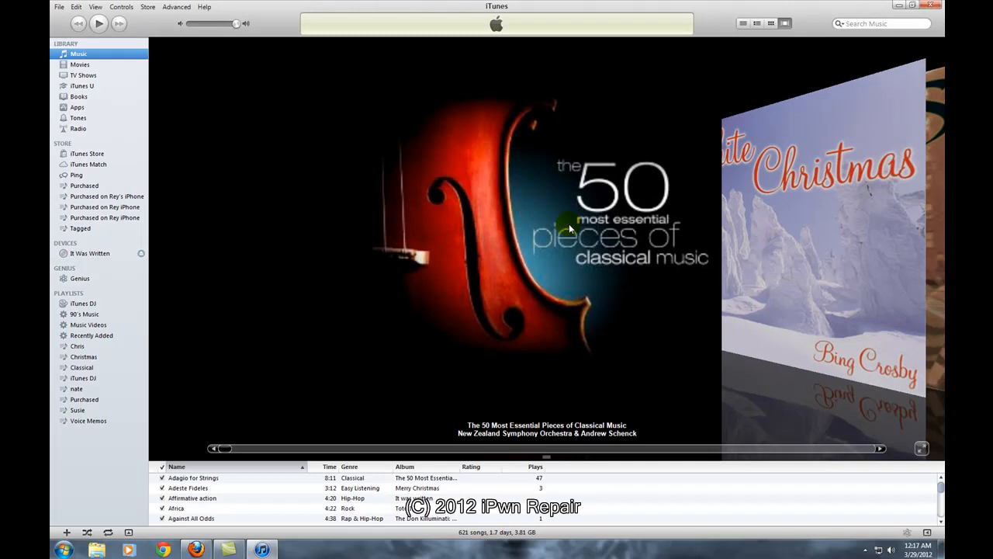